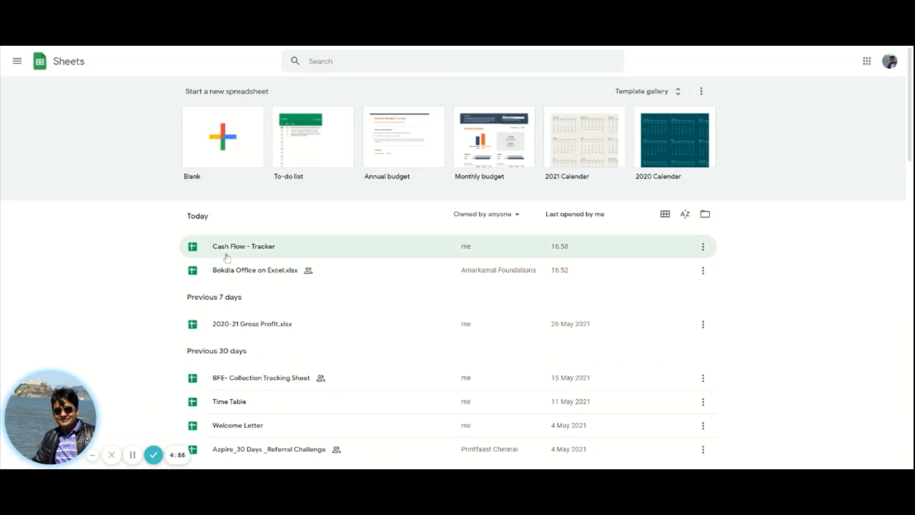
# Step: Open the Cash Flow - Tracker spreadsheet from the list of recent files
pyautogui.click(242, 240)
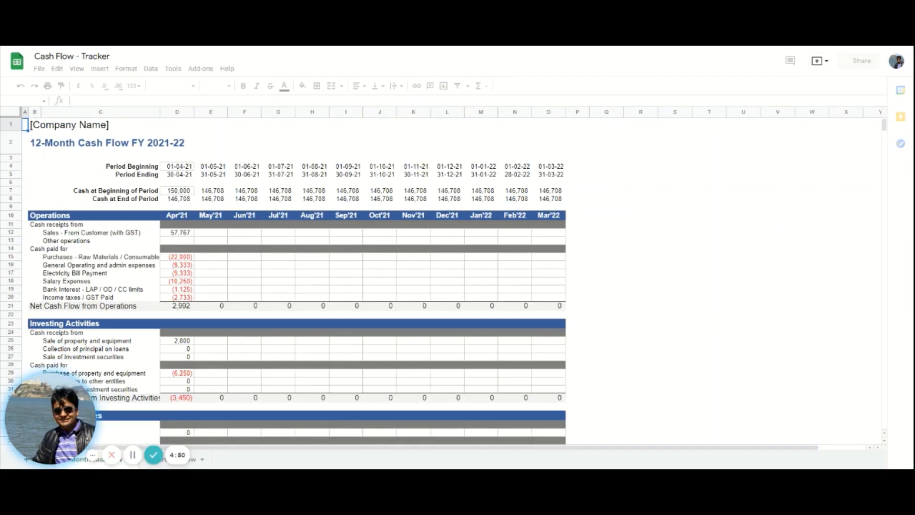
pyautogui.click(39, 69)
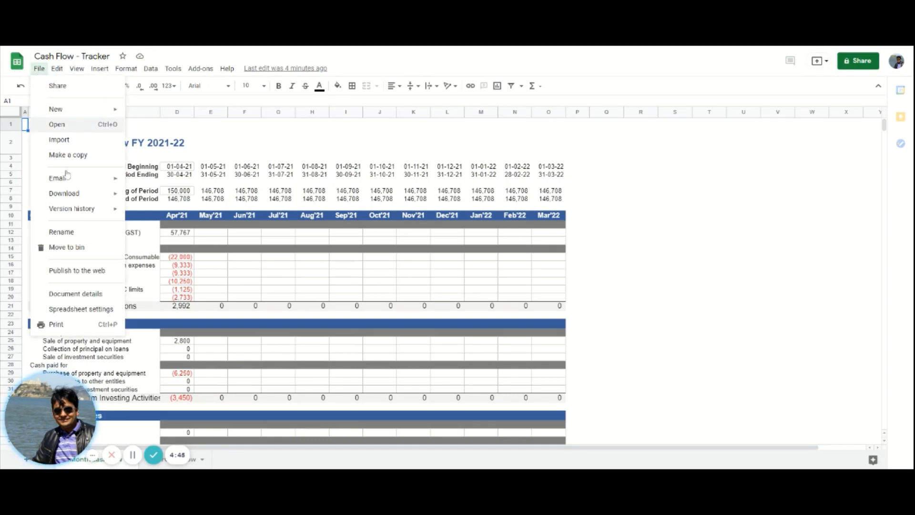
pyautogui.click(80, 141)
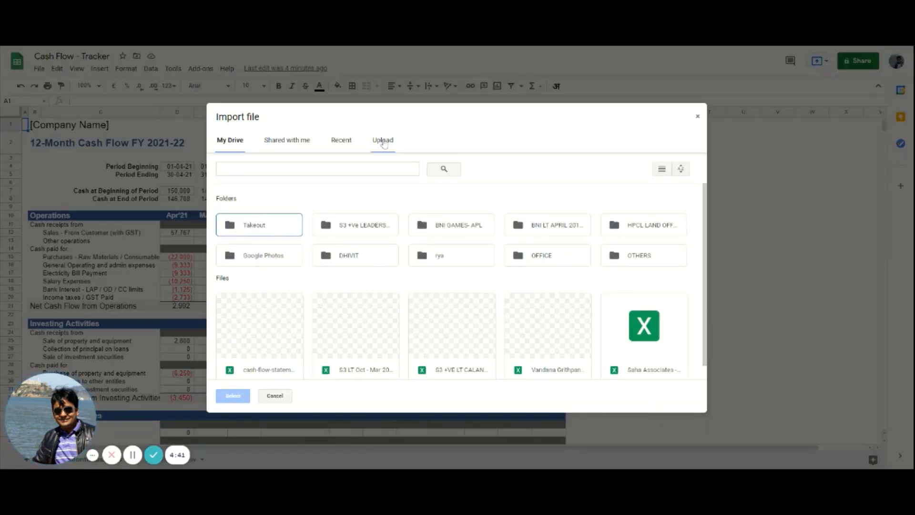
pyautogui.click(383, 140)
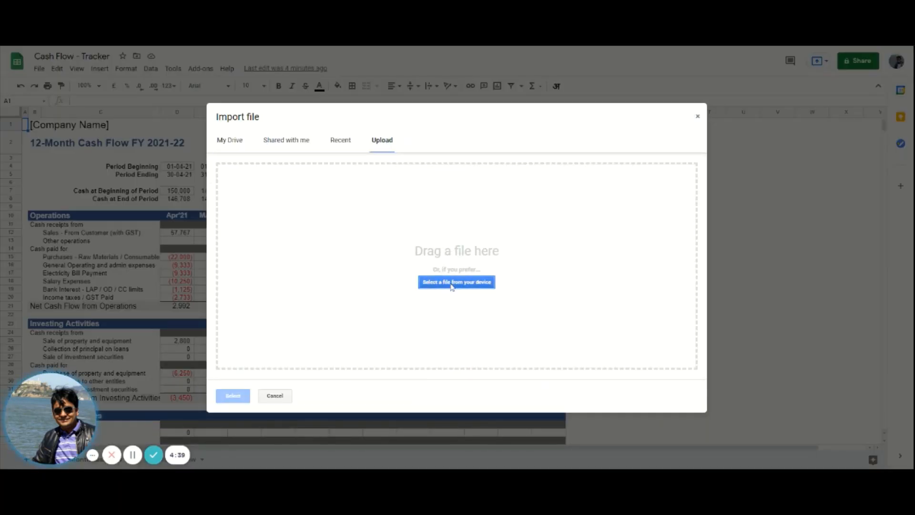
pyautogui.click(698, 116)
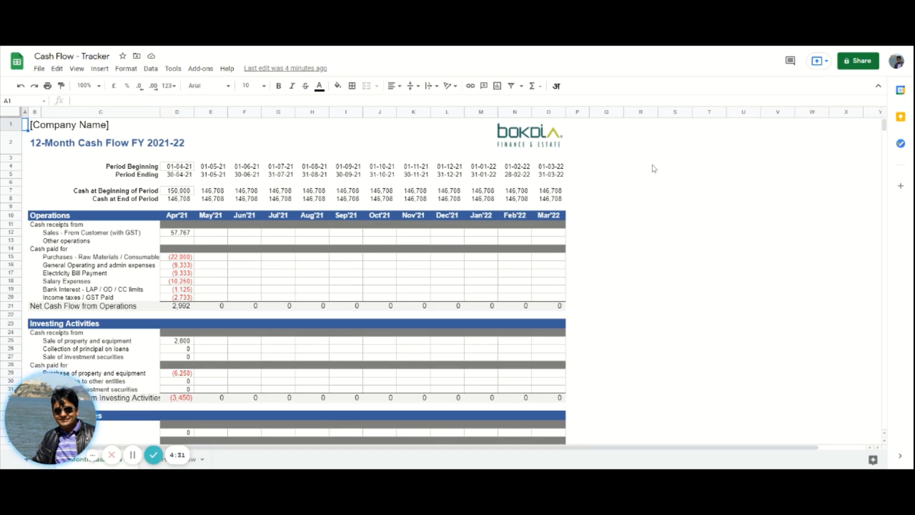
# Step: Look over the 12MonthCashFlow sheet's company name and logo, and view the 3YearCashFlow sheet before returning to the 12-month one
pyautogui.scroll(-1, 204, 242)
pyautogui.scroll(1, 204, 243)
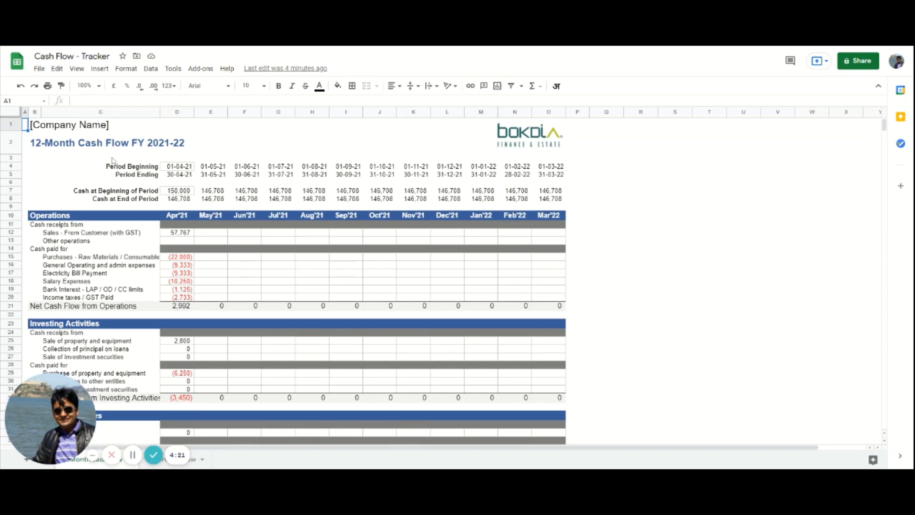
pyautogui.click(71, 129)
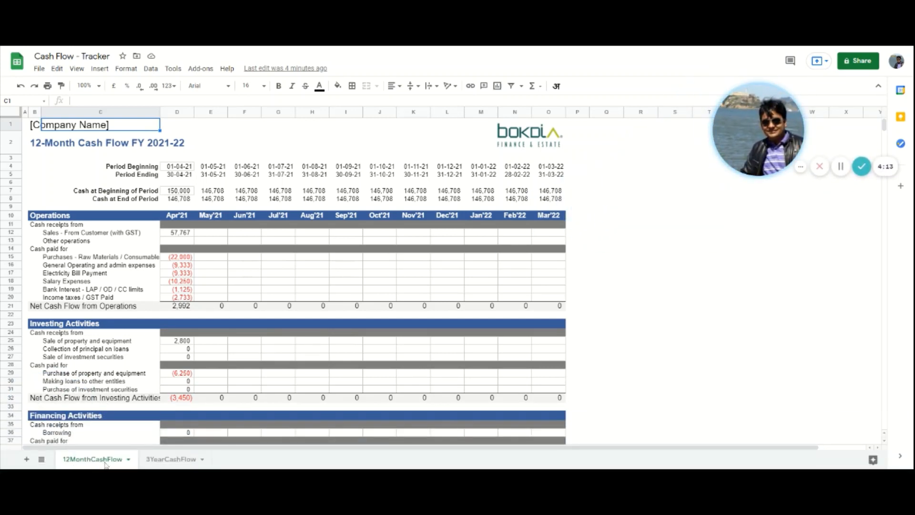
pyautogui.click(171, 460)
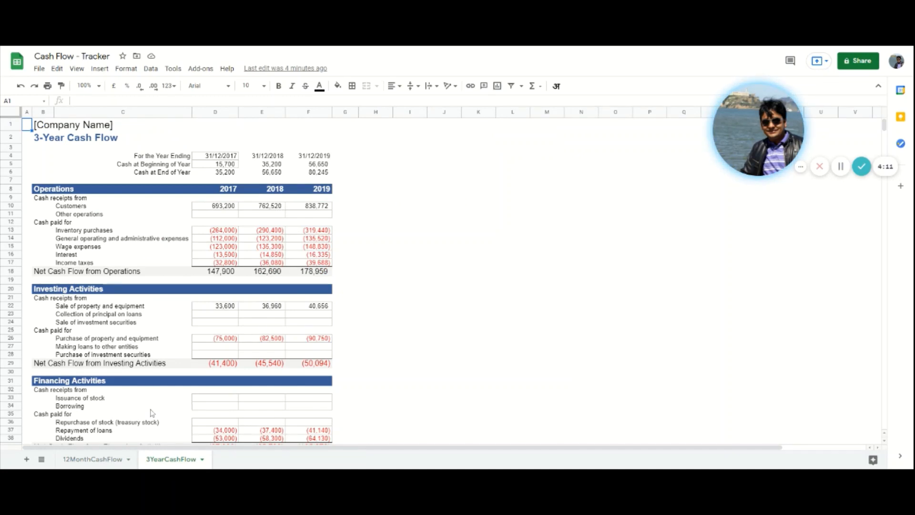
pyautogui.click(93, 459)
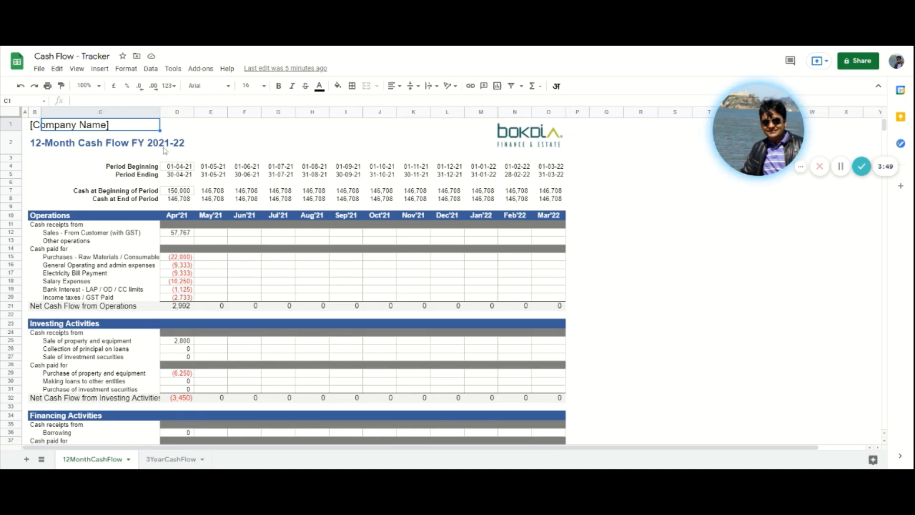
pyautogui.click(522, 142)
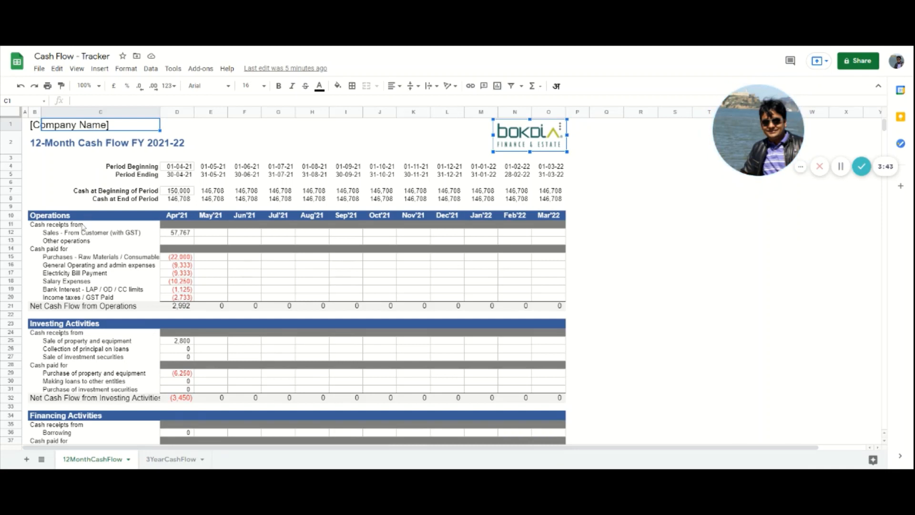
# Step: Examine the Apr'21 cash at beginning and end of period, and the Operations, Investing Activities and Financing Activities headings
pyautogui.click(177, 193)
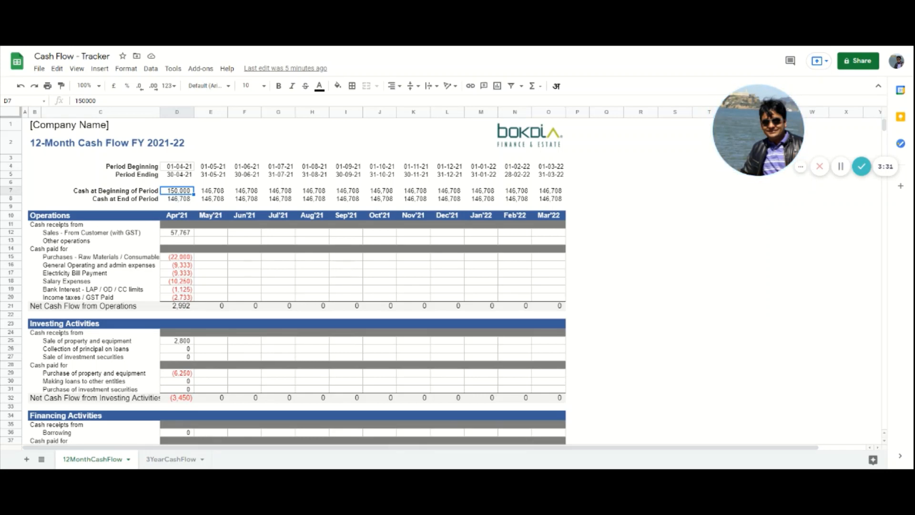
pyautogui.click(175, 199)
pyautogui.scroll(-3, 174, 205)
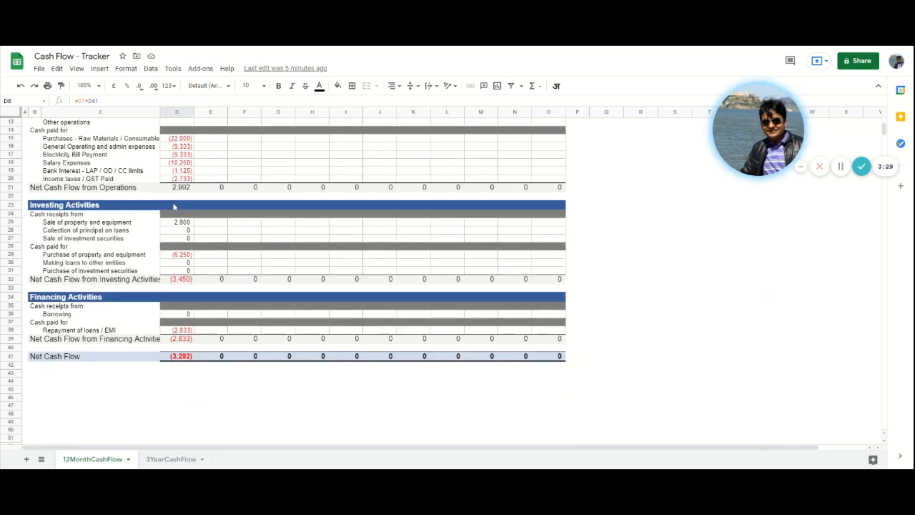
pyautogui.scroll(3, 179, 191)
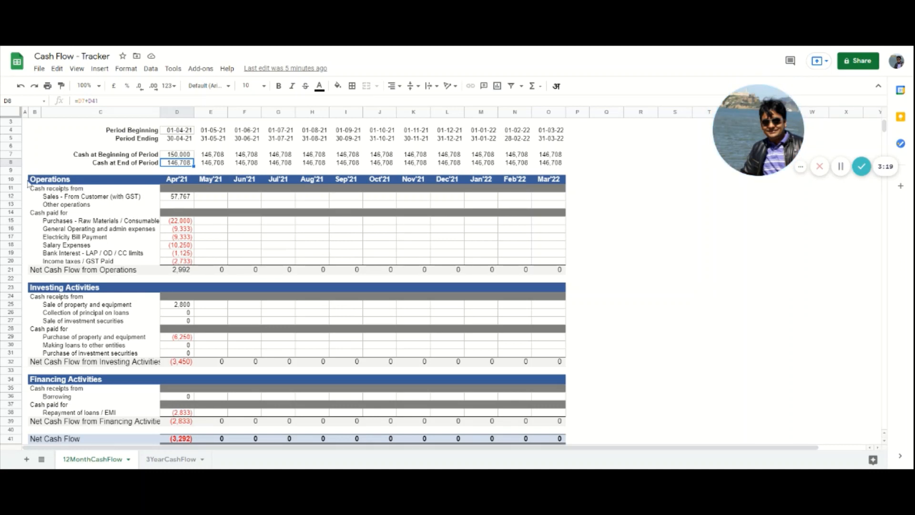
pyautogui.click(46, 182)
pyautogui.click(47, 289)
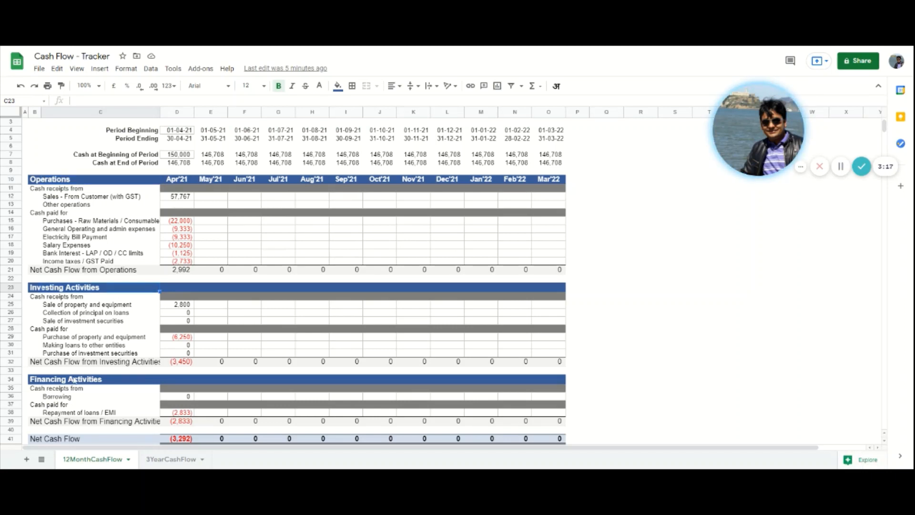
pyautogui.click(88, 381)
# Step: Review the Operations section's cash receipts and cash paid items, from customer sales through taxes to Net Cash Flow from Operations
pyautogui.click(87, 198)
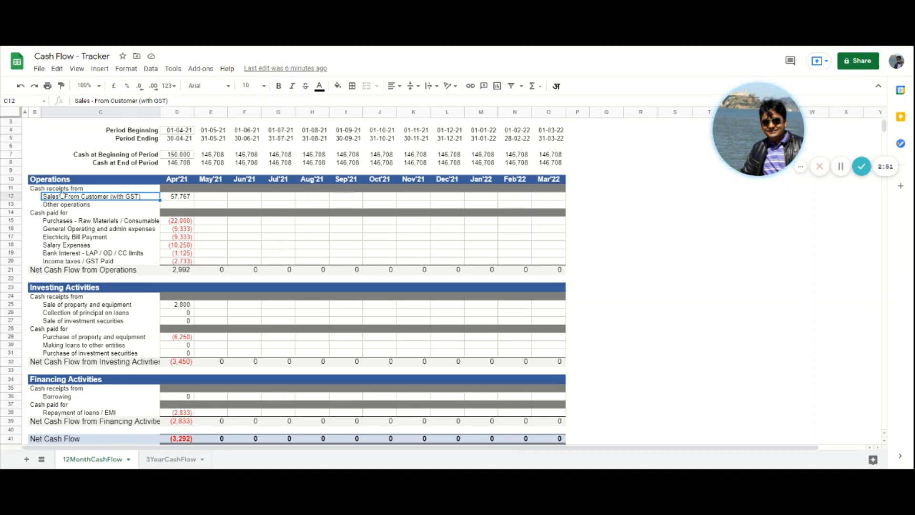
pyautogui.click(64, 206)
pyautogui.click(58, 222)
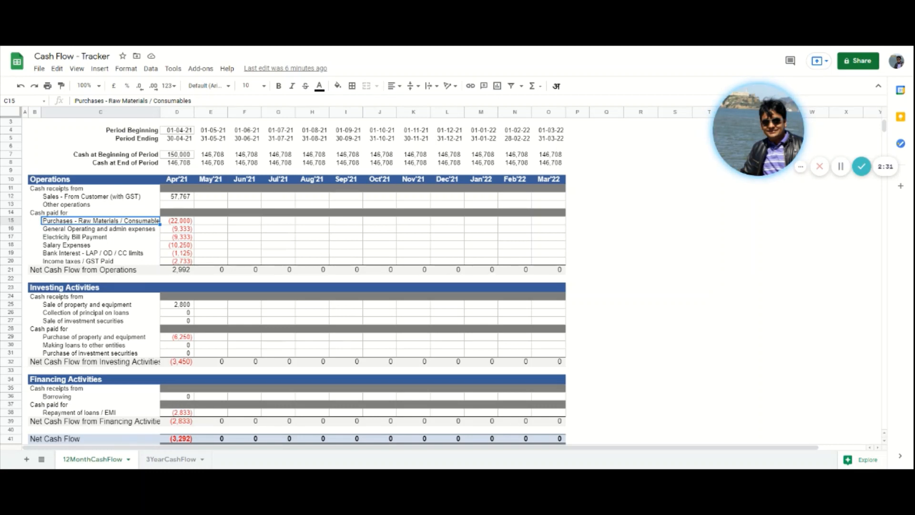
pyautogui.click(87, 231)
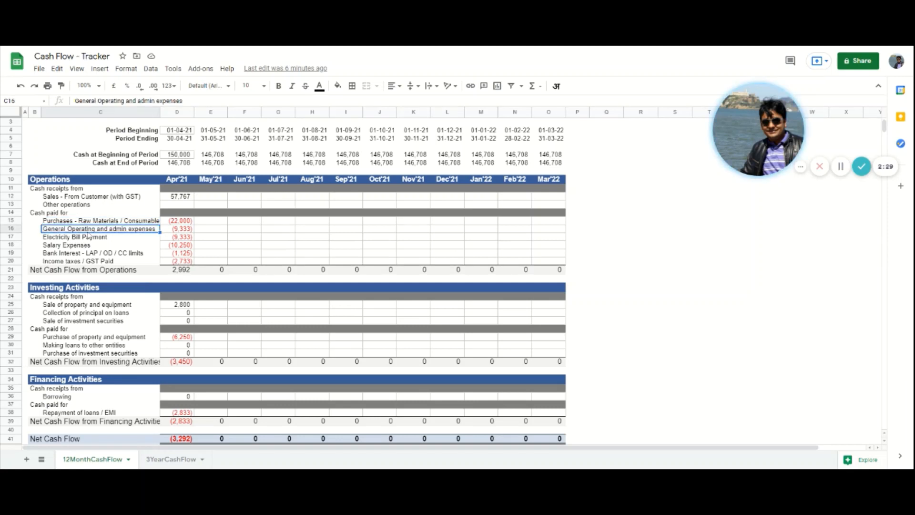
pyautogui.click(88, 237)
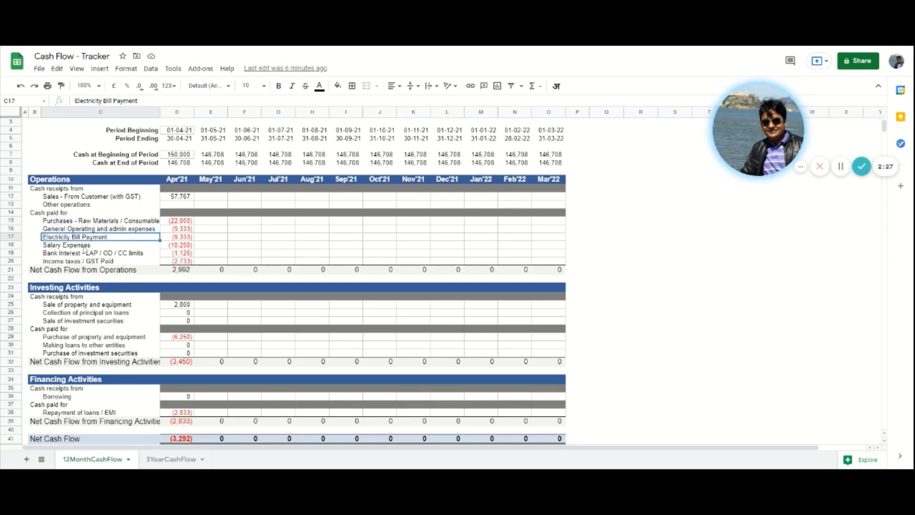
pyautogui.click(85, 247)
pyautogui.click(86, 254)
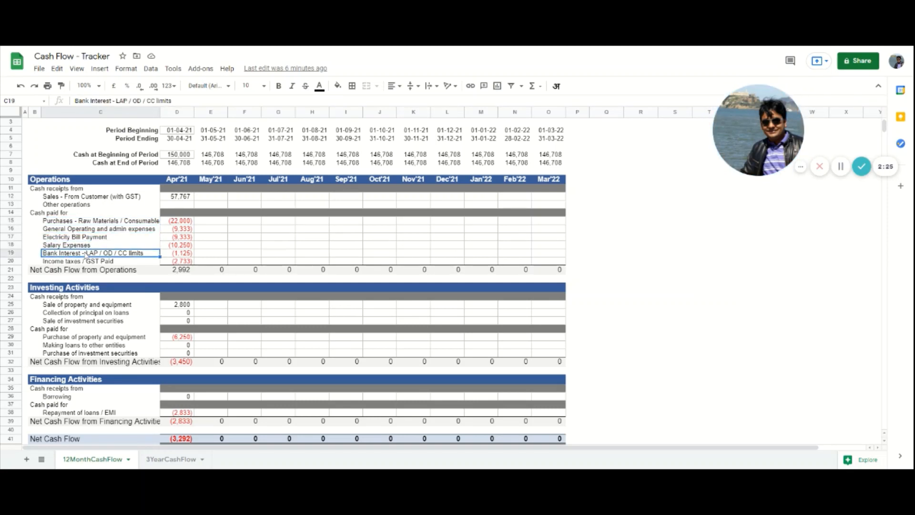
pyautogui.click(114, 263)
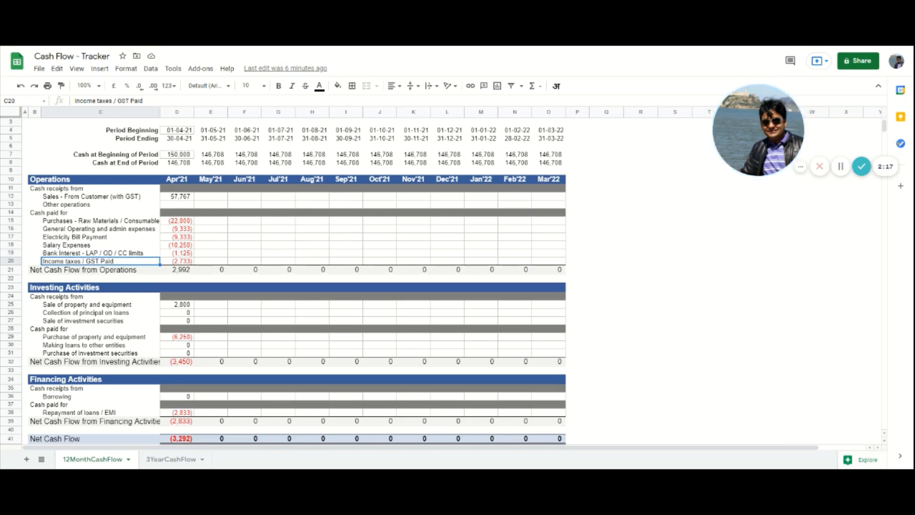
pyautogui.click(109, 275)
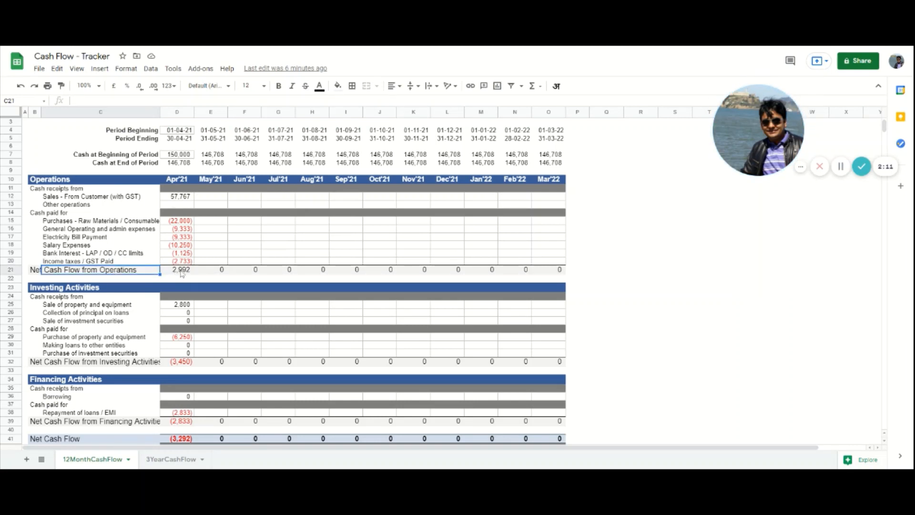
pyautogui.click(49, 195)
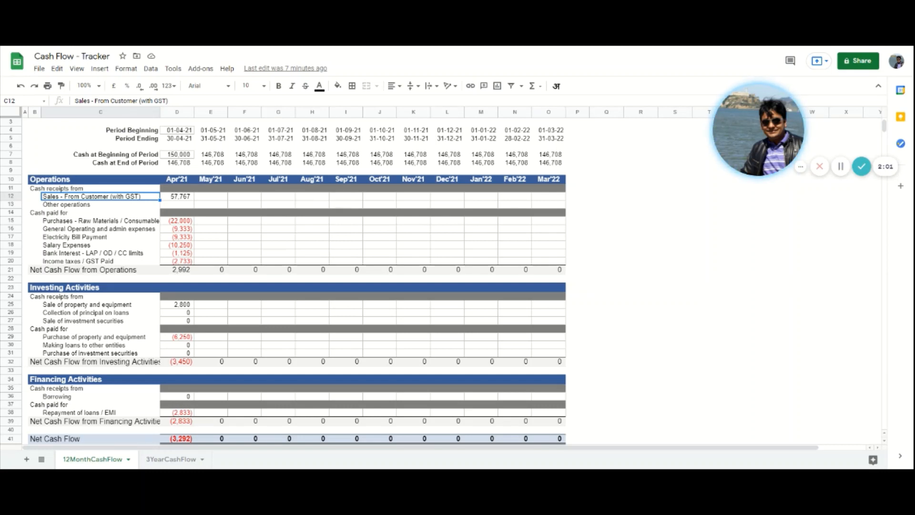
pyautogui.click(89, 263)
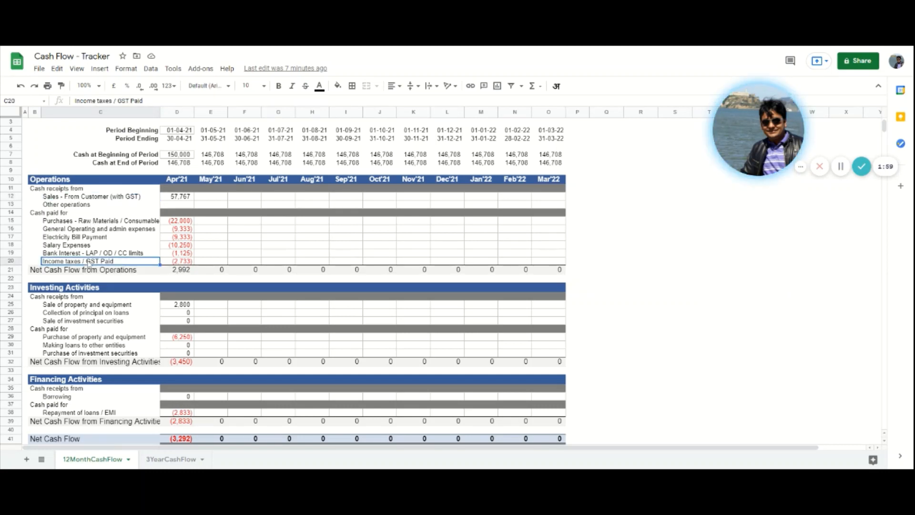
pyautogui.click(72, 190)
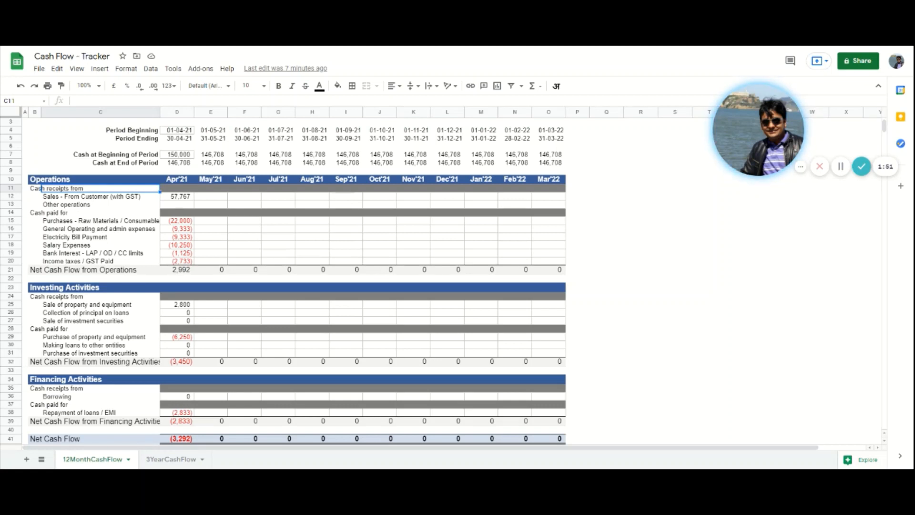
pyautogui.click(72, 221)
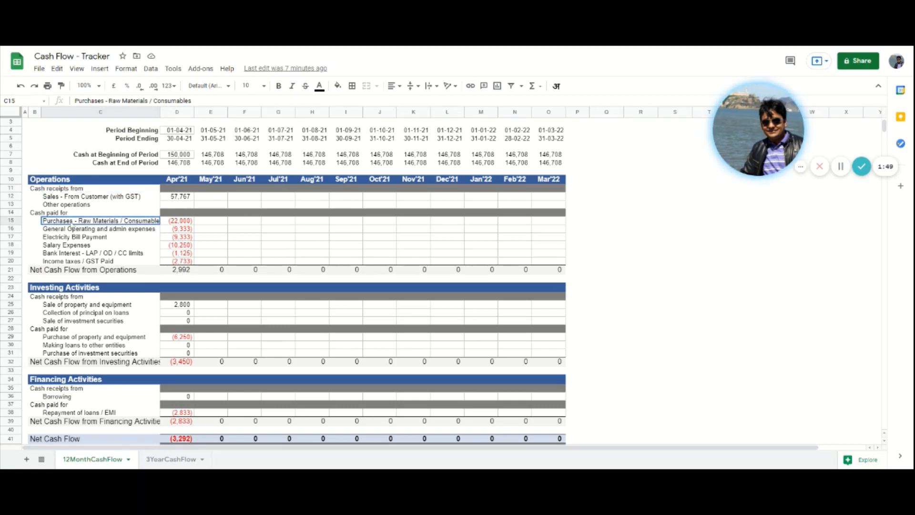
pyautogui.click(71, 229)
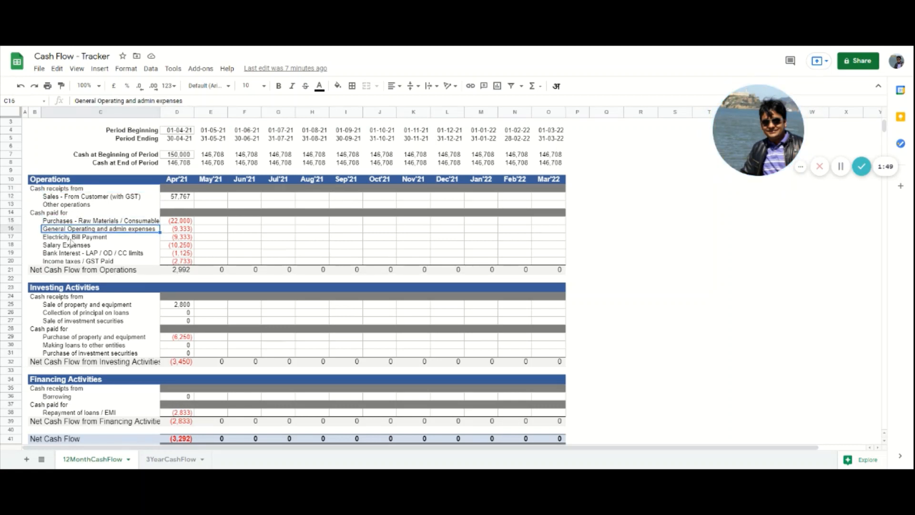
# Step: Insert one blank row above Other operations in the Operations section's cash receipts
pyautogui.click(11, 205)
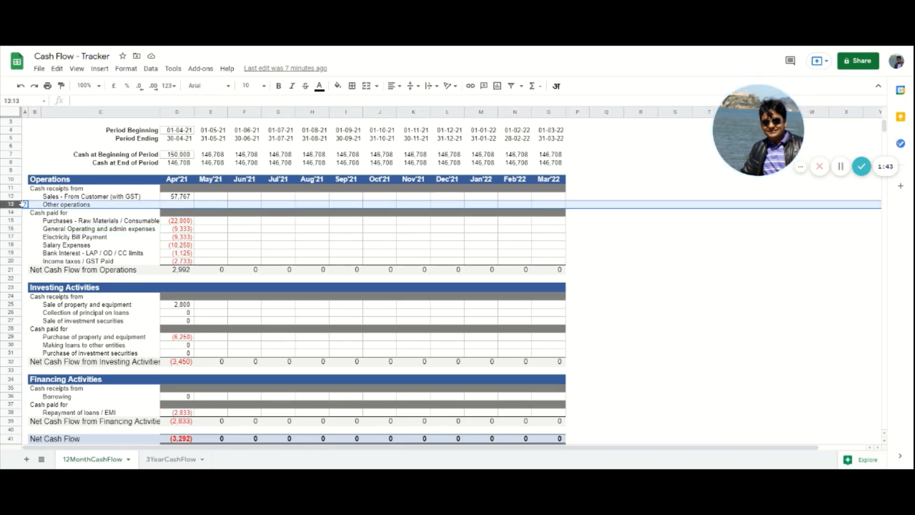
pyautogui.click(10, 205)
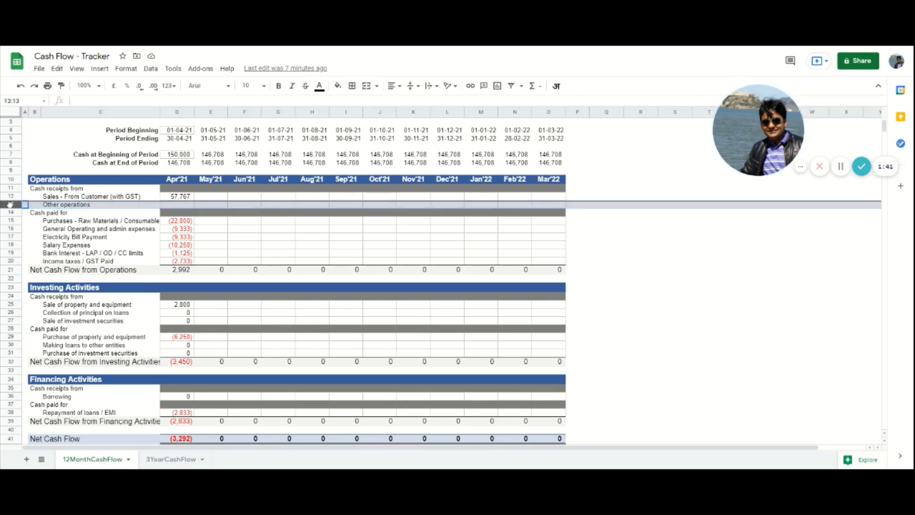
pyautogui.rightClick(10, 205)
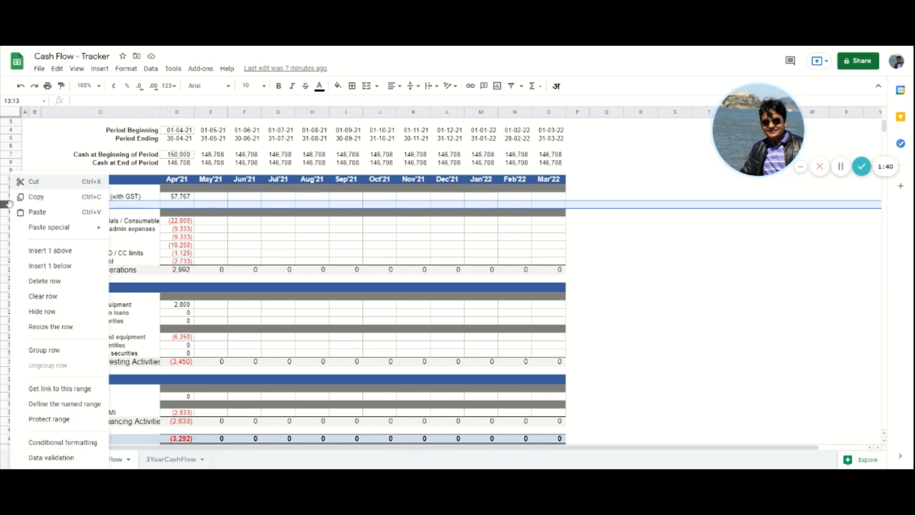
pyautogui.click(50, 250)
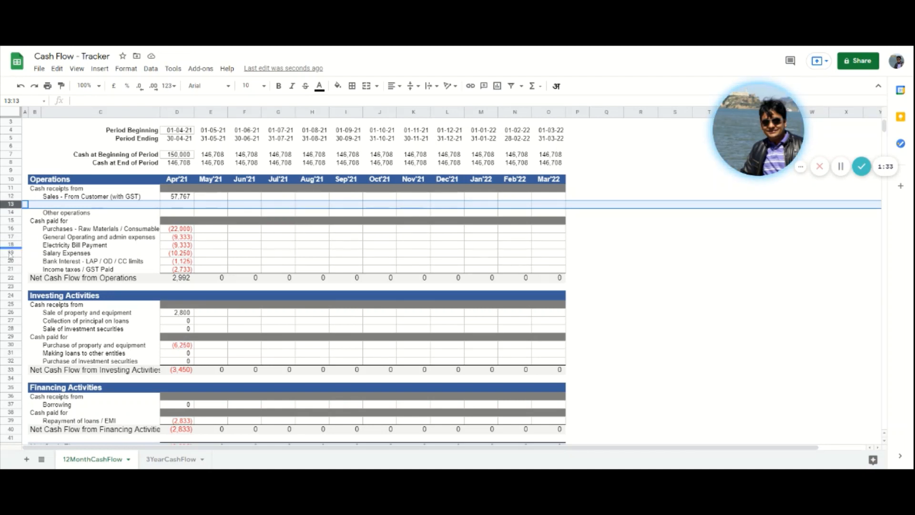
# Step: Insert one blank row above Salary Expenses in the Operations section's cash paid items
pyautogui.click(9, 253)
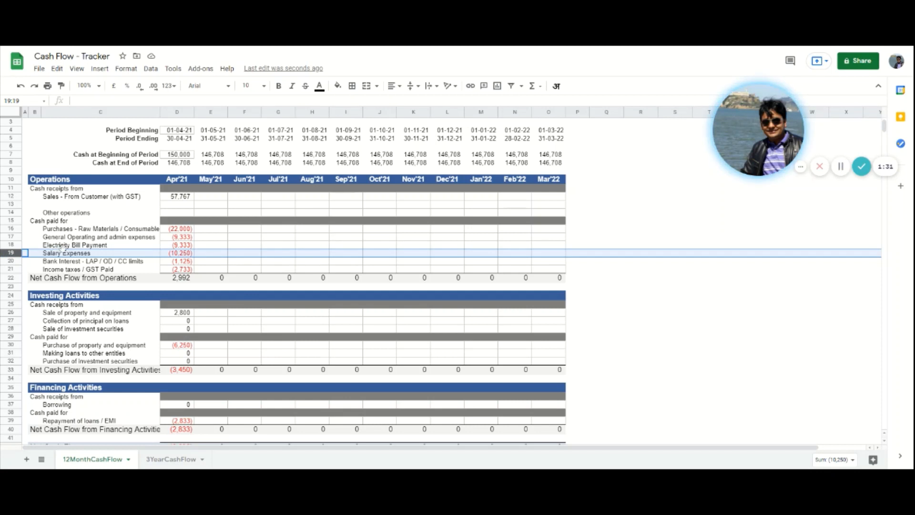
pyautogui.rightClick(11, 252)
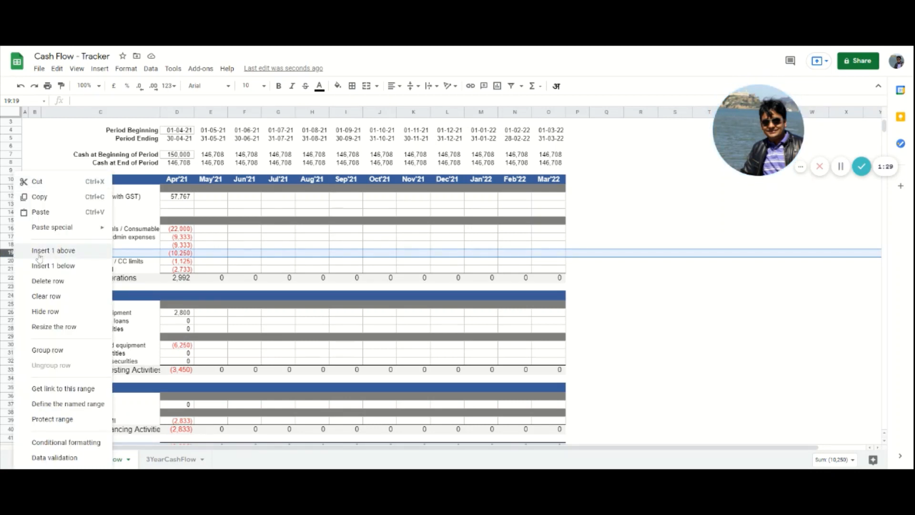
pyautogui.click(76, 251)
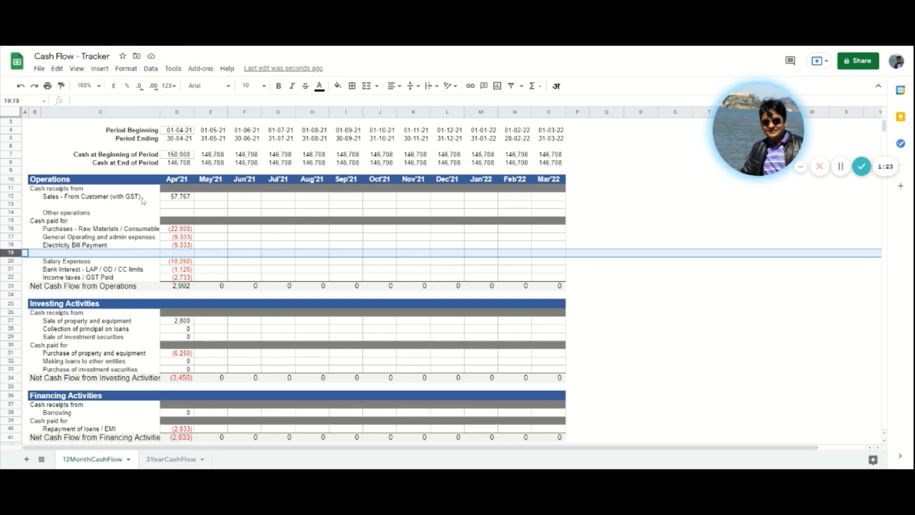
# Step: Inspect the Apr'21 and May'21 cells of the Sales - From Customer row
pyautogui.click(172, 201)
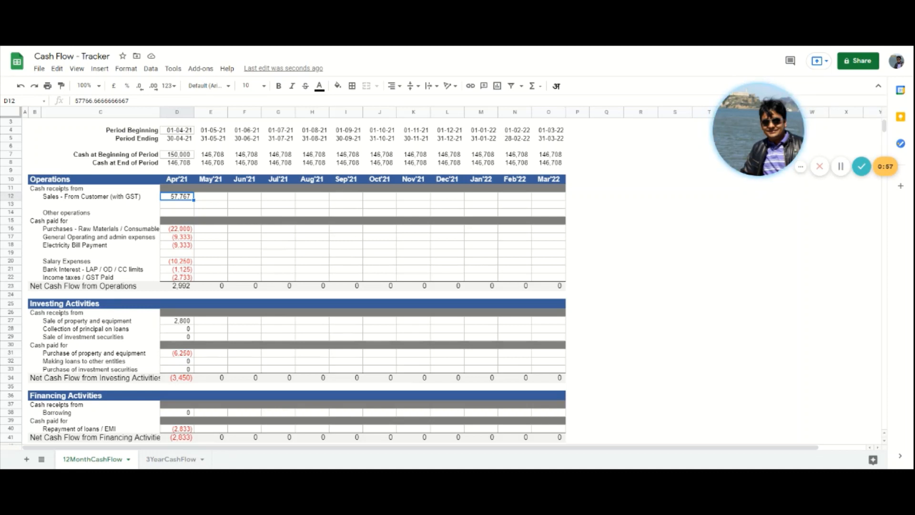
pyautogui.click(205, 198)
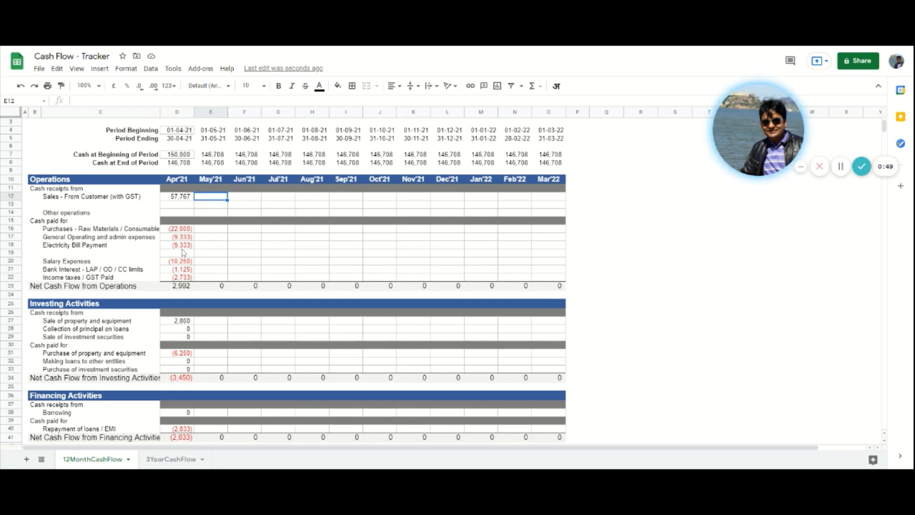
# Step: Review April's Net Cash Flow from Operations and the Financing Activities section's Borrowing and Repayment of loans / EMI entries
pyautogui.click(176, 287)
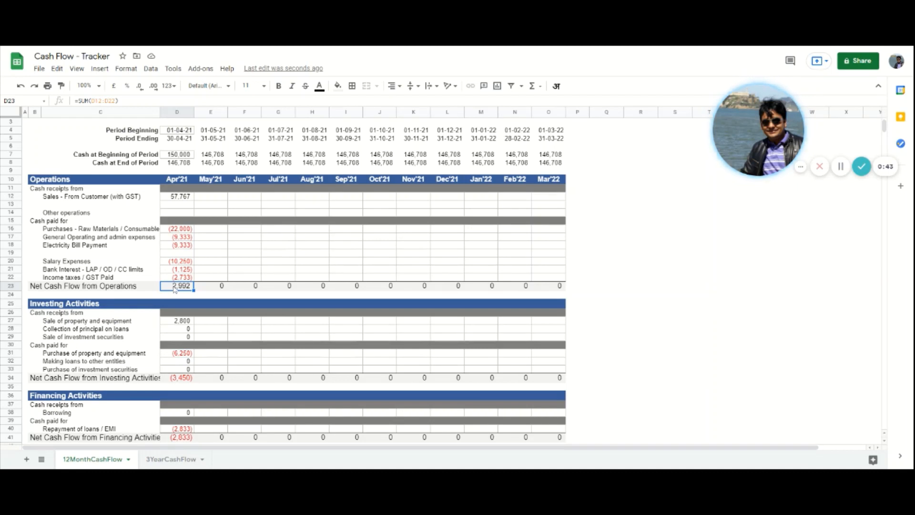
pyautogui.scroll(-2, 175, 289)
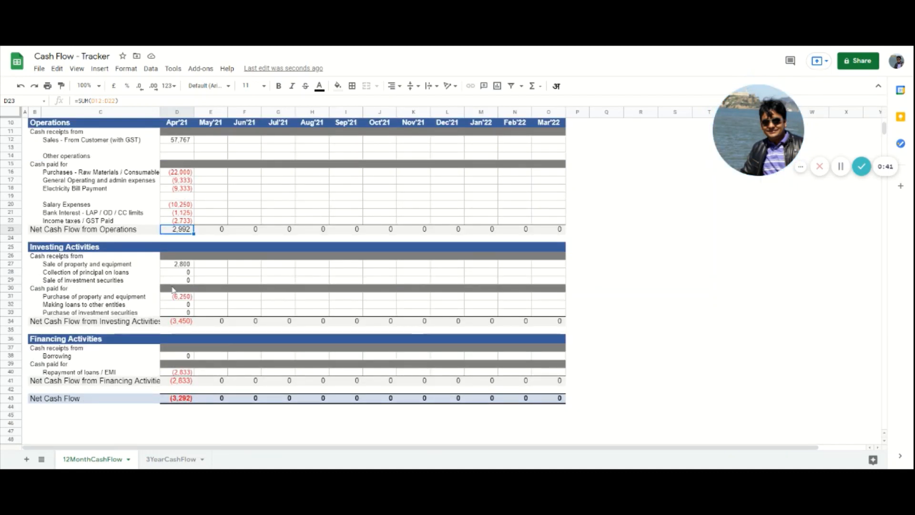
pyautogui.click(92, 380)
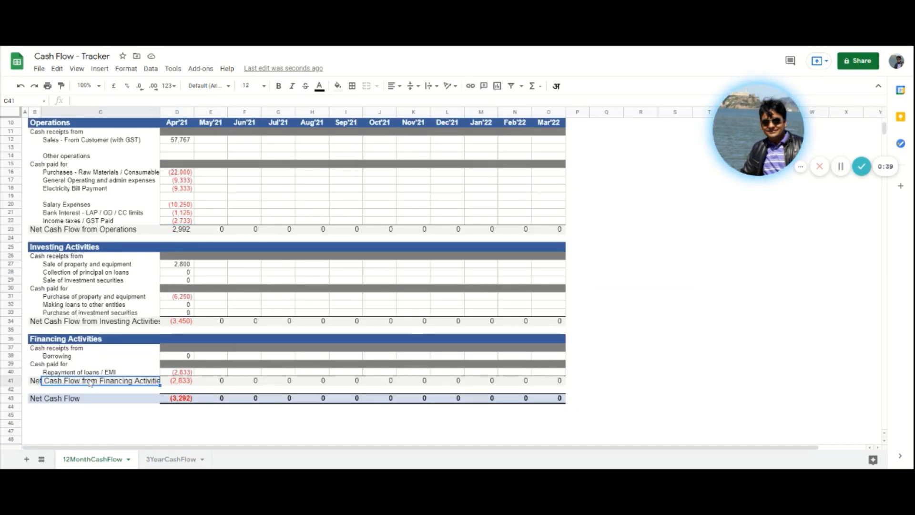
pyautogui.click(79, 358)
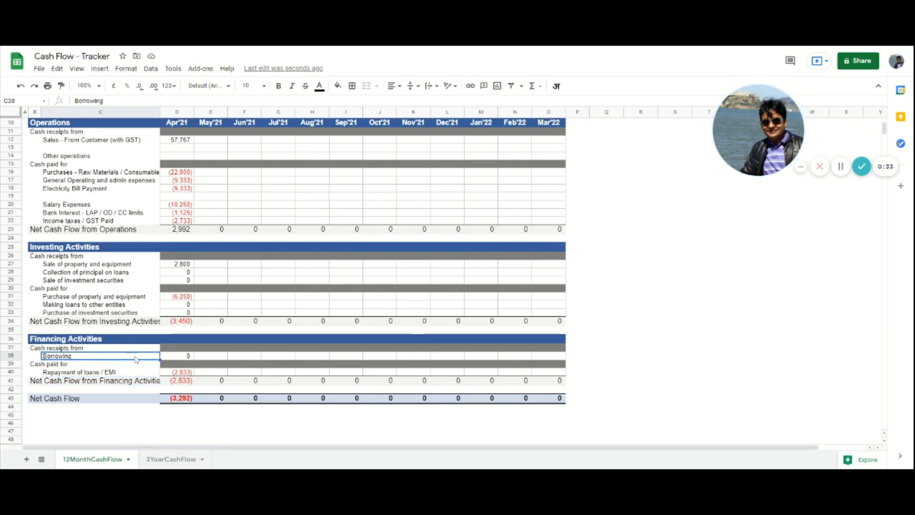
pyautogui.click(175, 356)
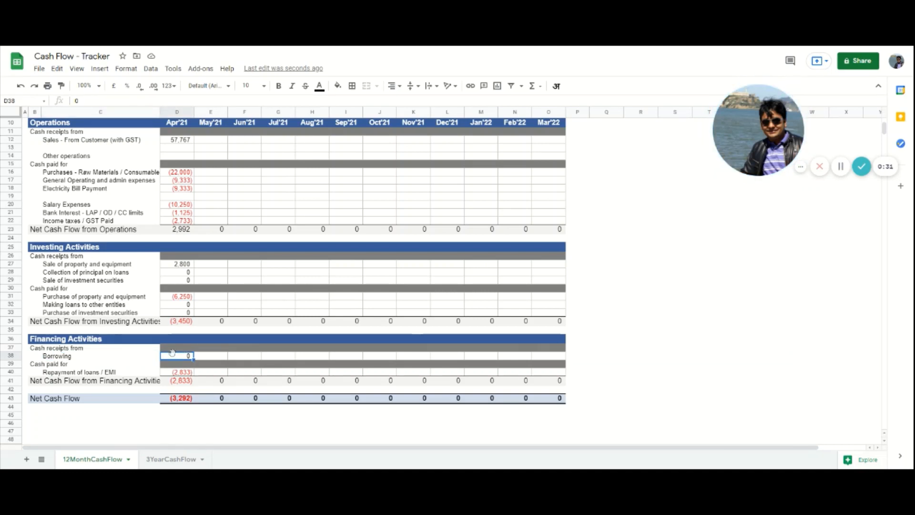
pyautogui.click(137, 372)
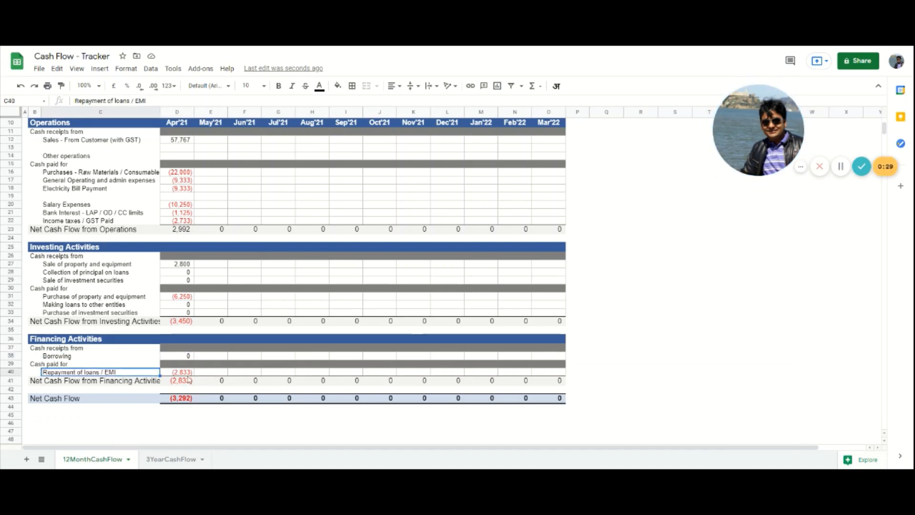
pyautogui.click(188, 373)
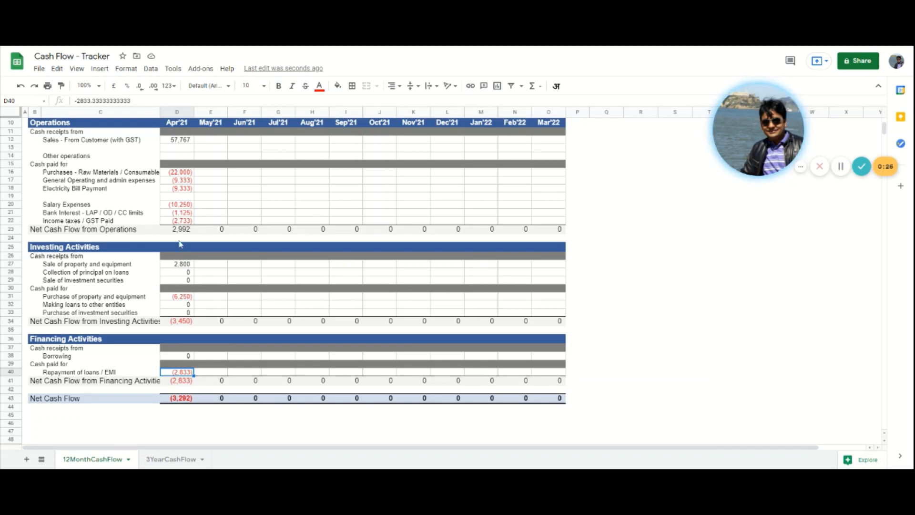
# Step: Set the Apr'21 amount for Purchase of property and equipment in Investing Activities to -65000
pyautogui.click(179, 297)
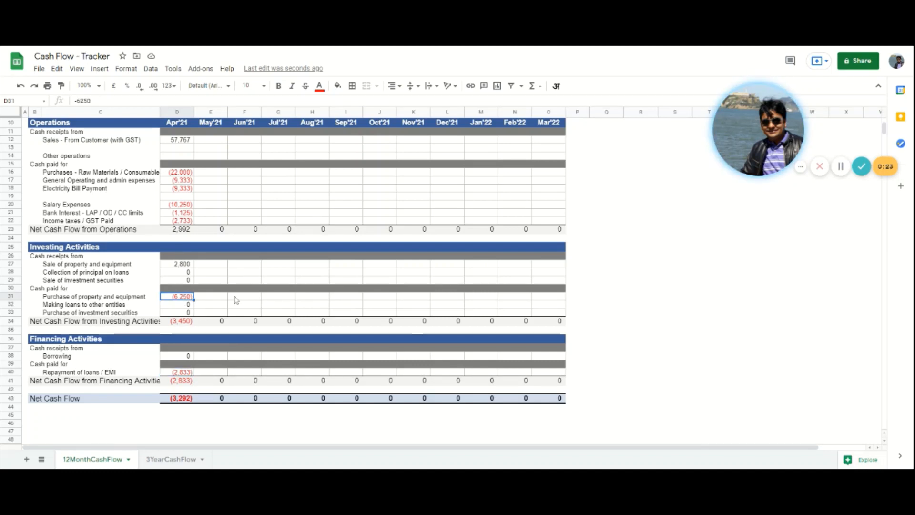
pyautogui.write('-650000')
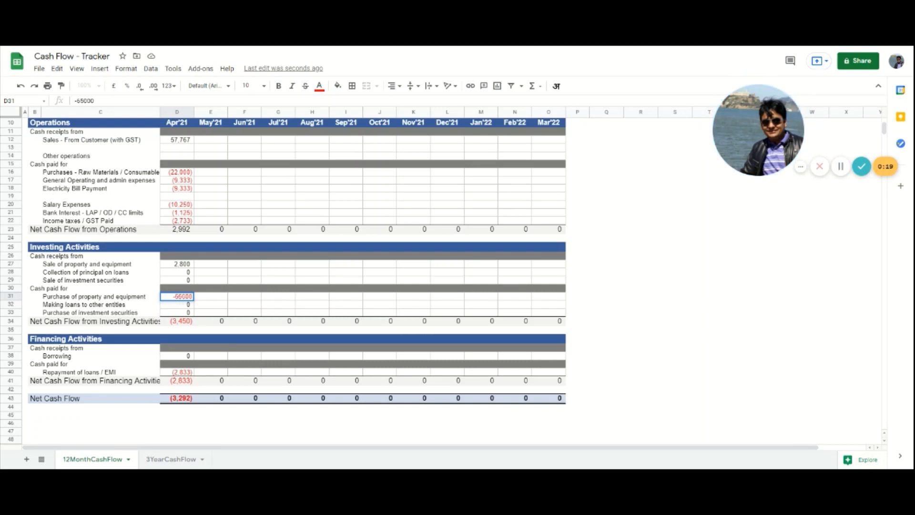
pyautogui.press('Return')
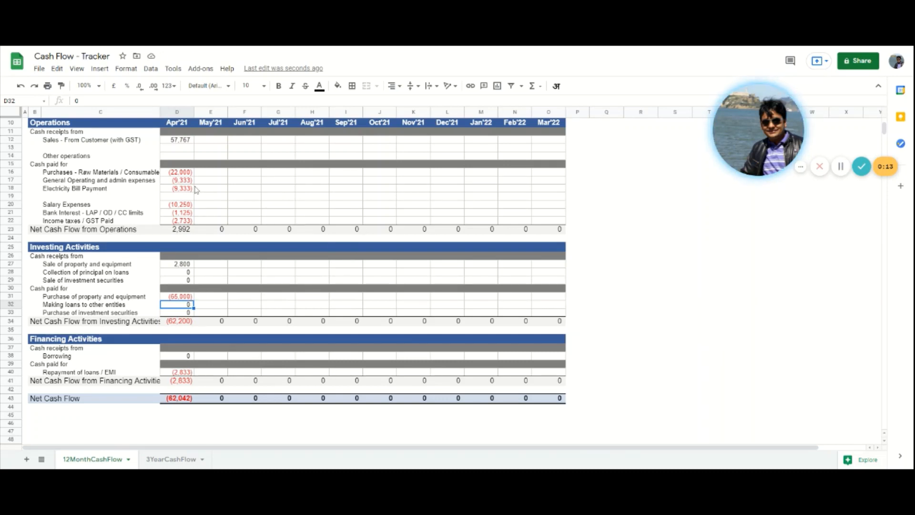
# Step: Enter 454540 as the Apr'21 amount in the blank cash receipts row below Sales - From Customer
pyautogui.click(177, 142)
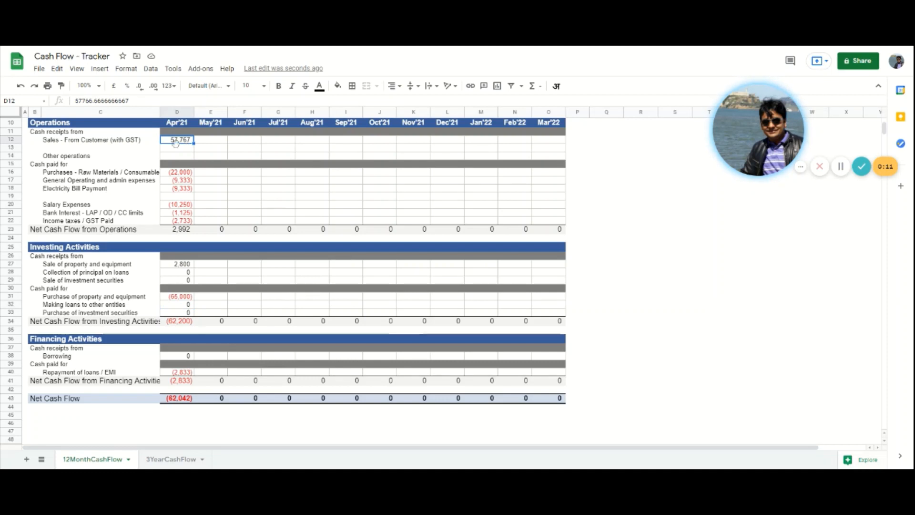
pyautogui.click(176, 148)
pyautogui.write('454540')
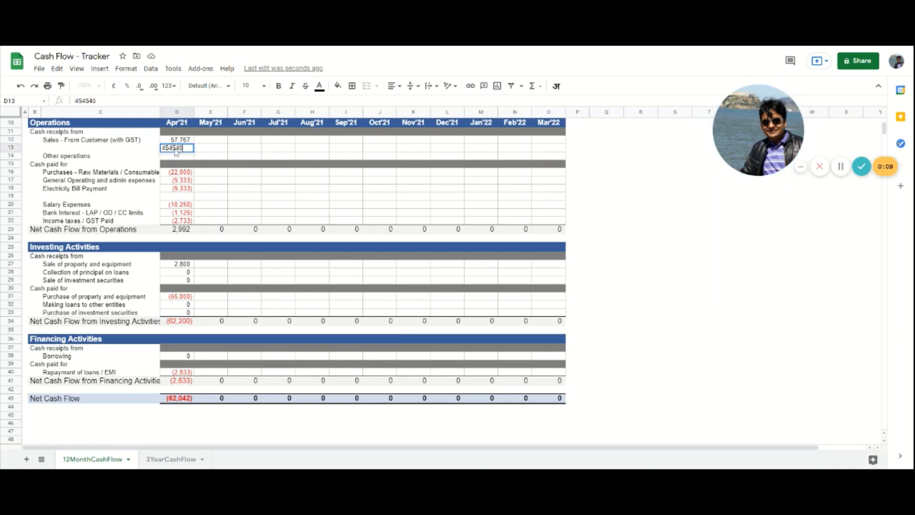